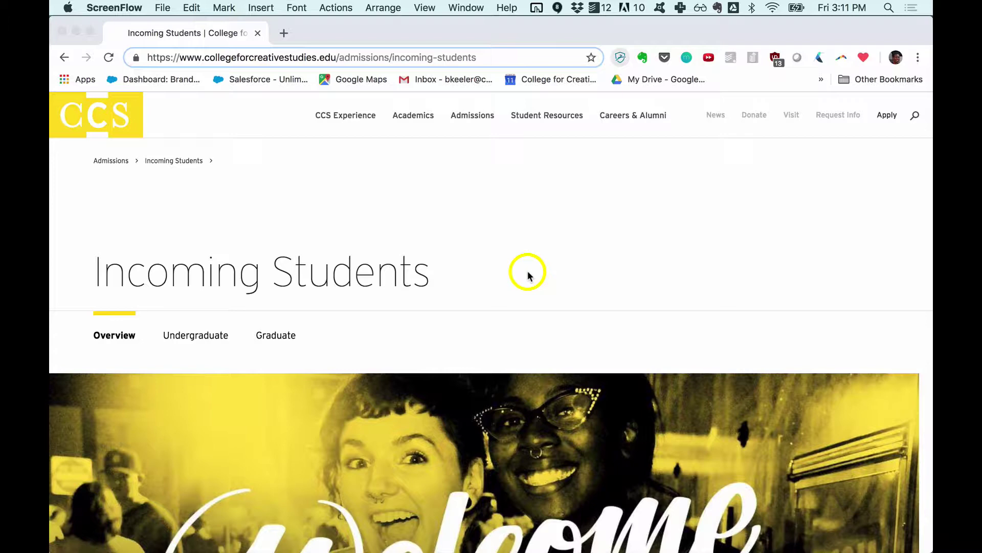
# Open the Incoming Students page under Admissions and follow its "Reserve your spot today!" link to the payment site.
pyautogui.click(467, 118)
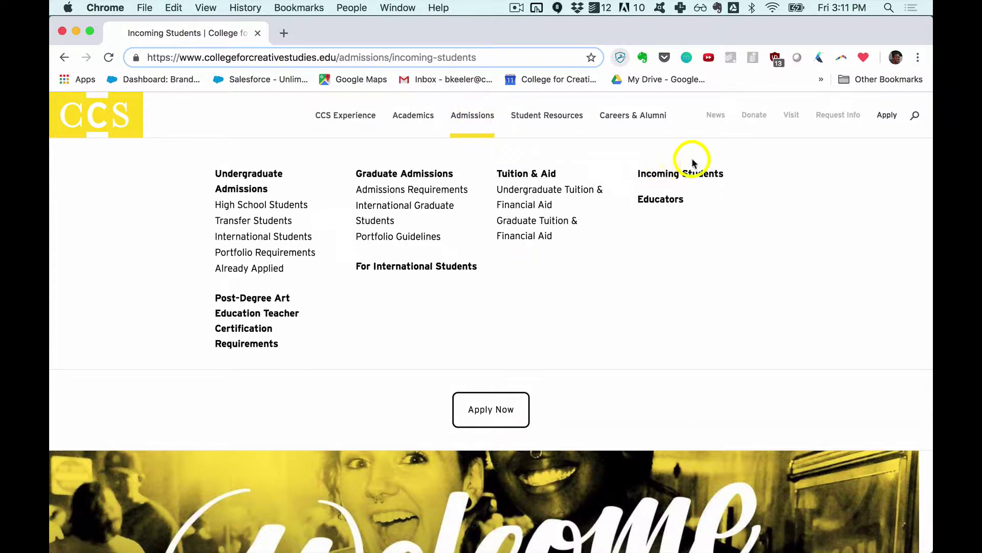
pyautogui.click(707, 177)
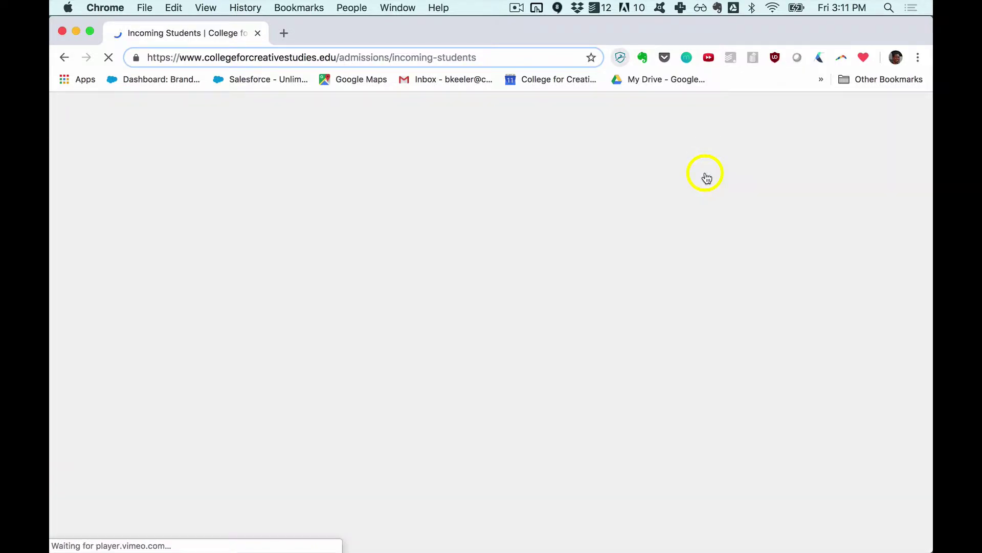
pyautogui.scroll(-10, 402, 240)
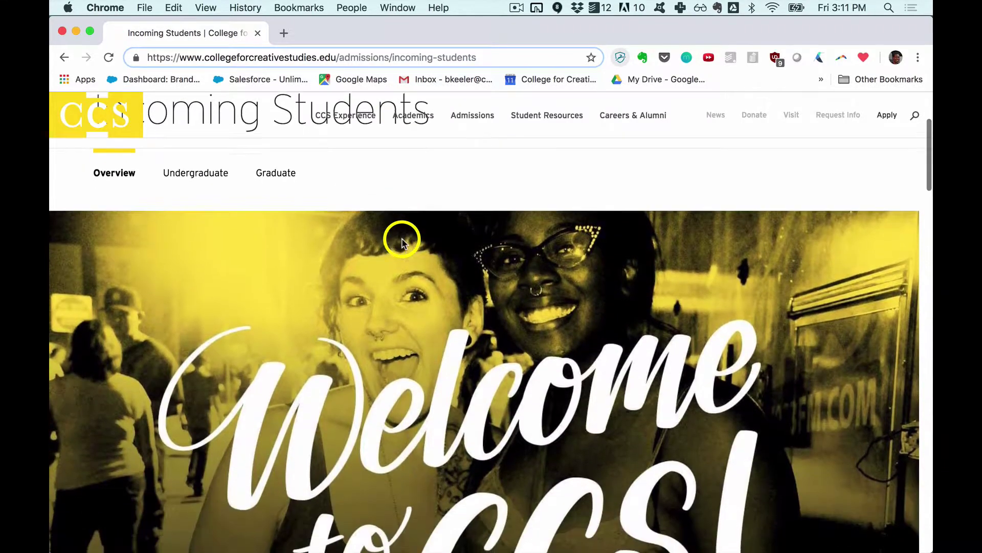
pyautogui.scroll(-20, 401, 241)
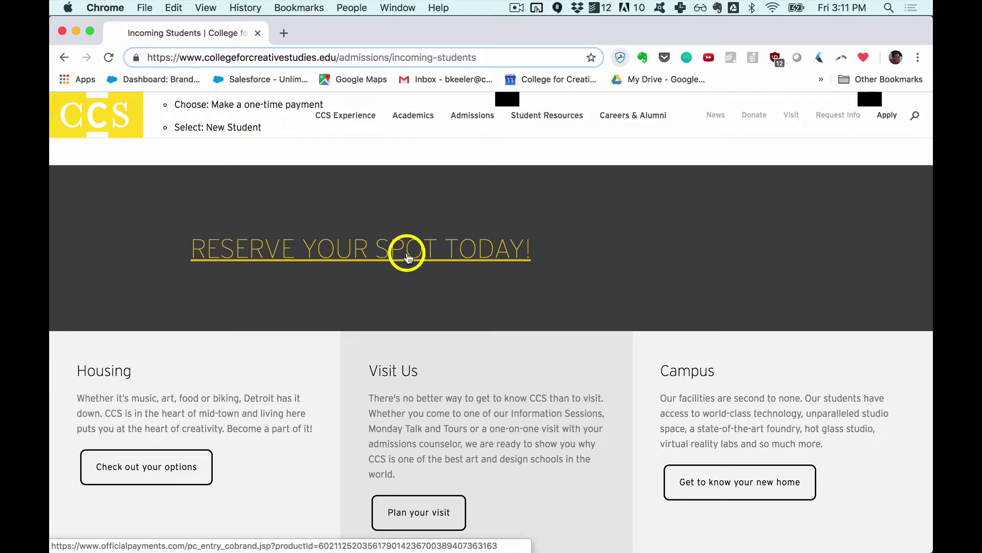
pyautogui.click(408, 256)
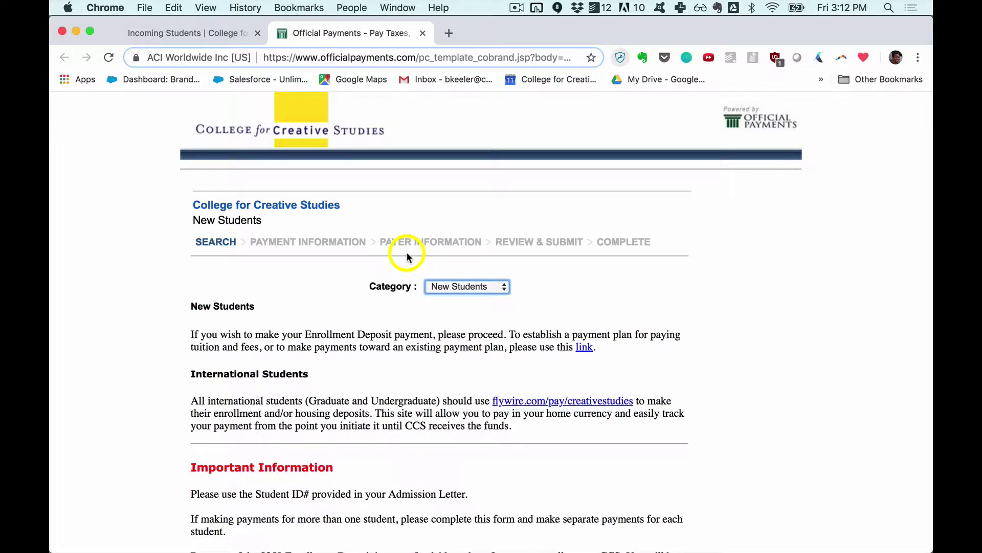
# Keep the category at New Students and search for the payment type Enrollment Deposit - $250.
pyautogui.click(450, 284)
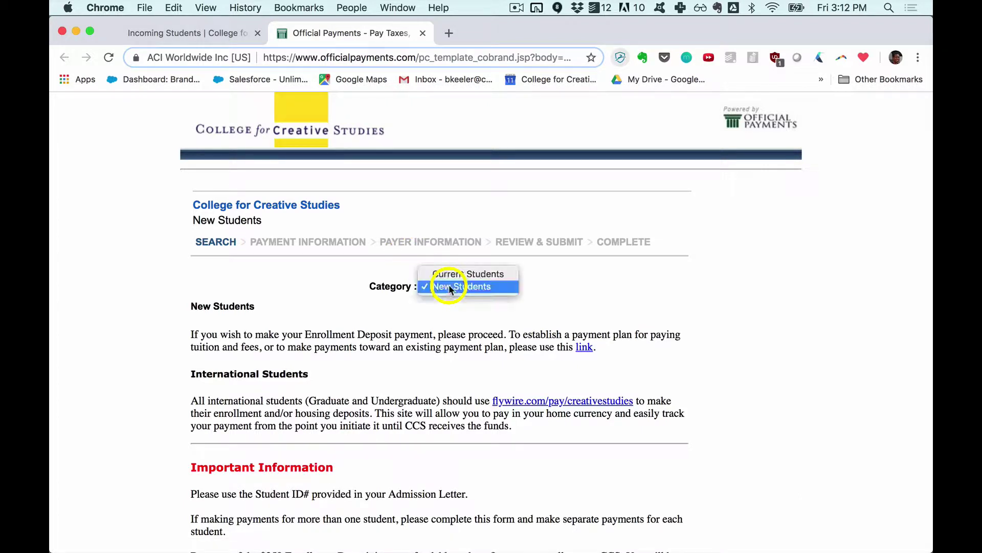
pyautogui.click(449, 284)
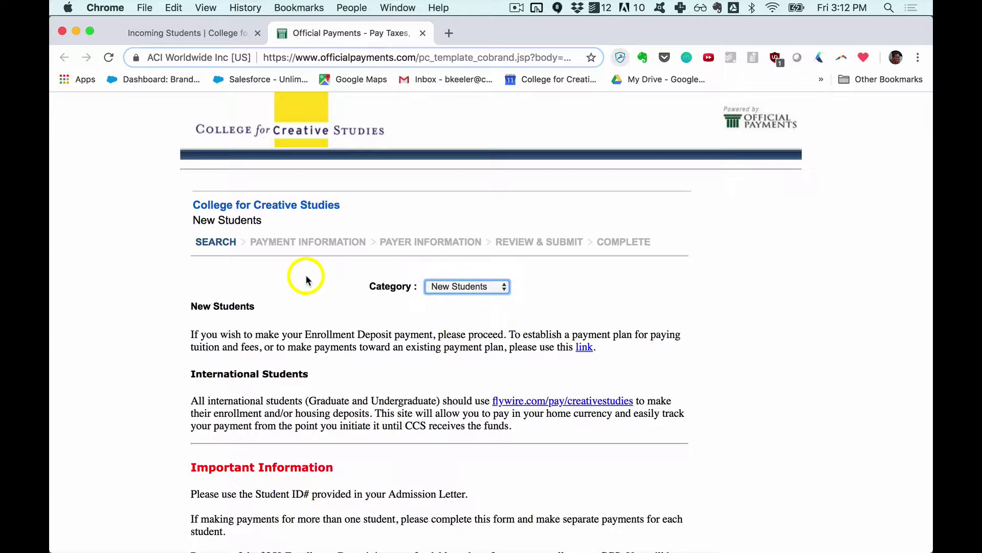
pyautogui.scroll(-7, 305, 274)
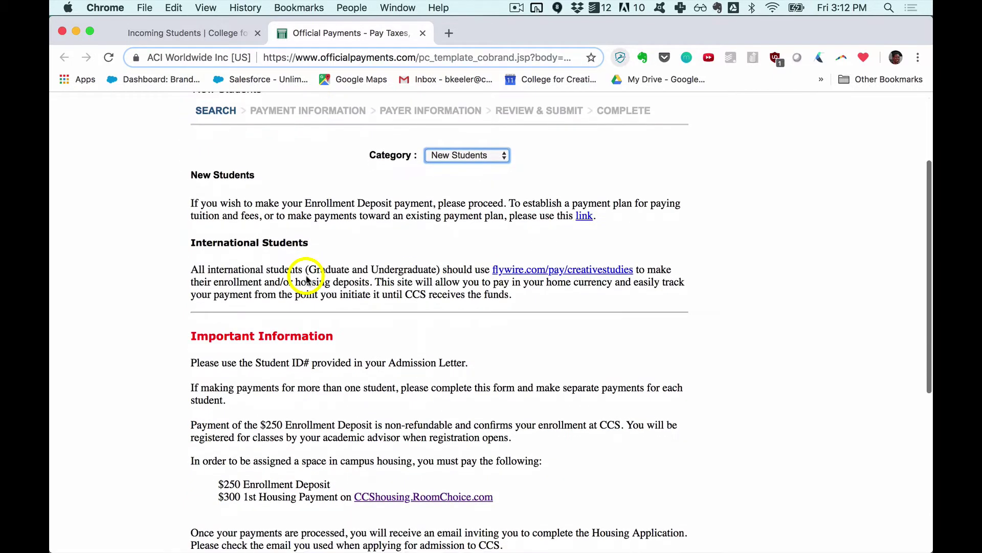
pyautogui.scroll(-2, 305, 274)
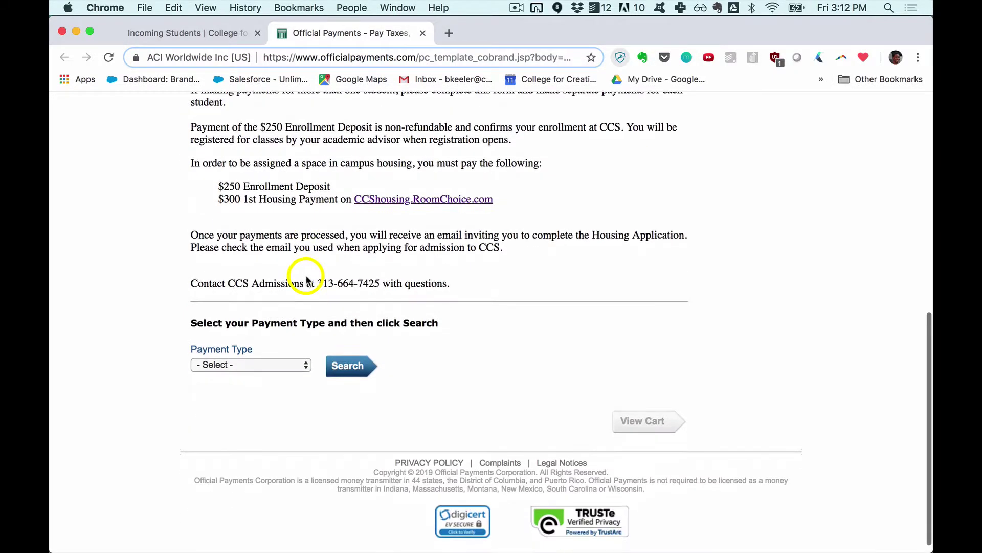
pyautogui.click(212, 364)
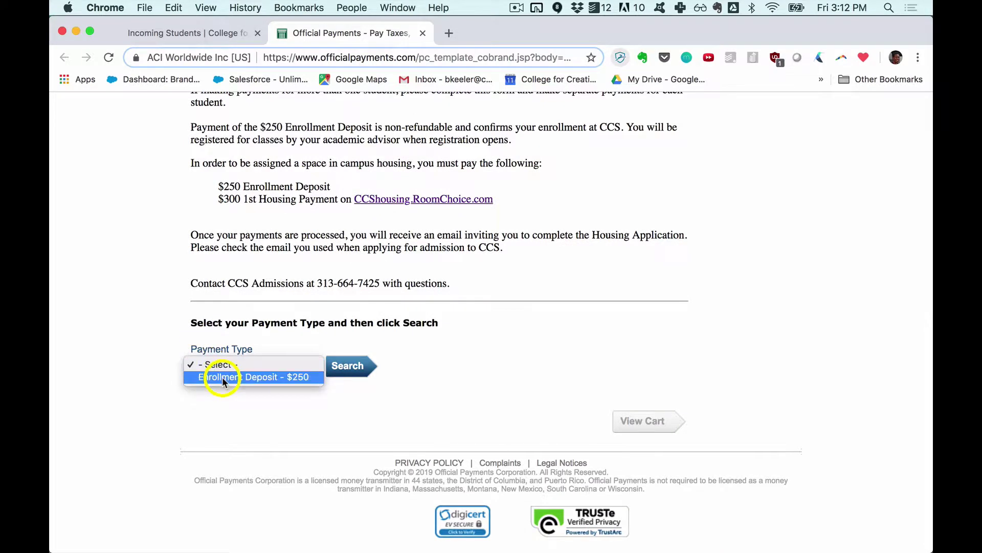
pyautogui.click(222, 377)
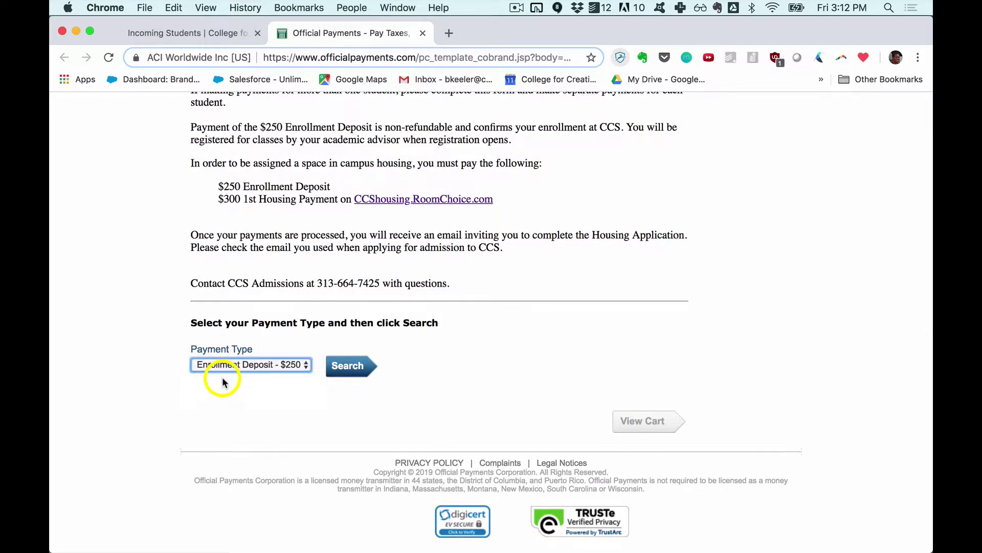
pyautogui.click(348, 366)
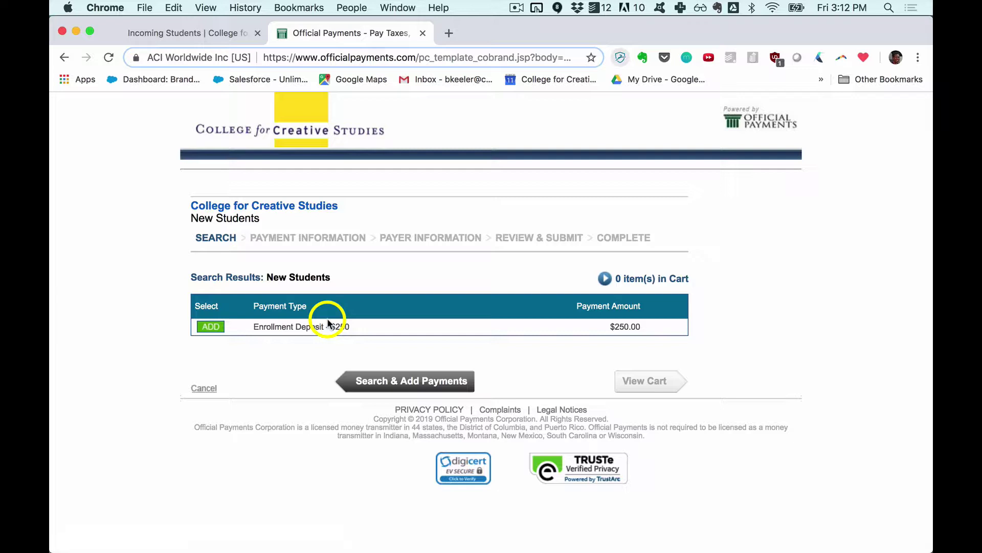
# Add the Enrollment Deposit - $250 to the cart and proceed from the cart to the payment information.
pyautogui.click(211, 328)
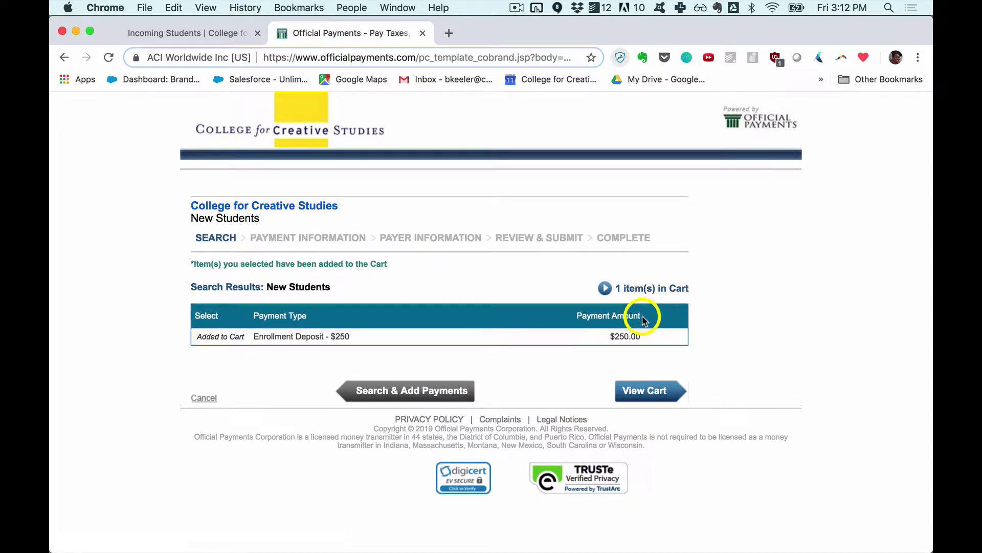
pyautogui.click(658, 391)
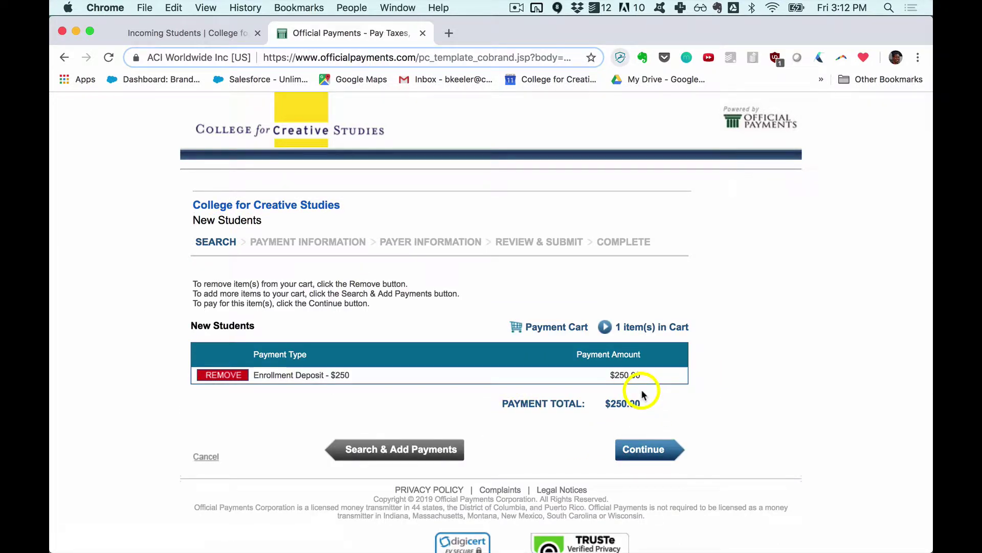
pyautogui.click(643, 450)
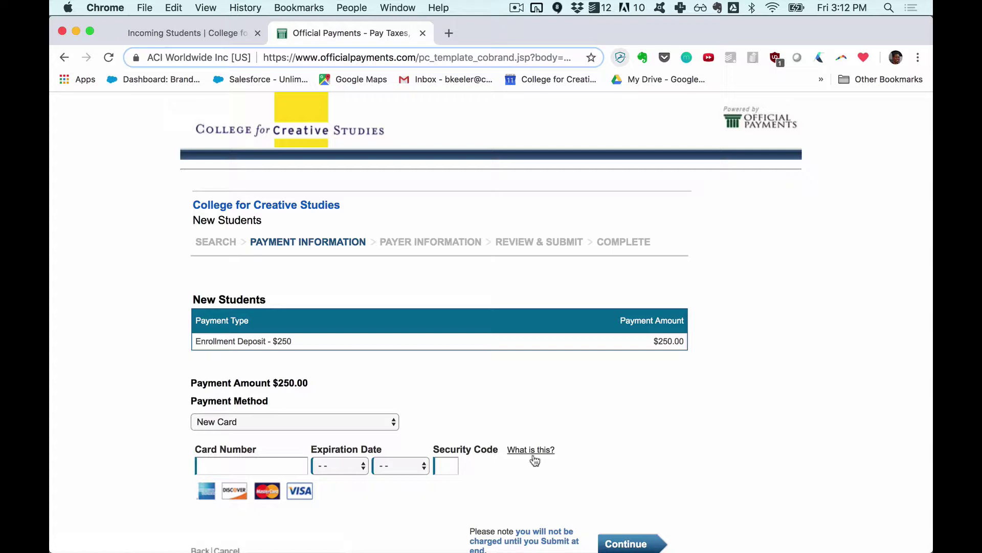
# Choose New Card as payment method, enter the card number, expiration date and security code, and continue.
pyautogui.scroll(-5, 453, 405)
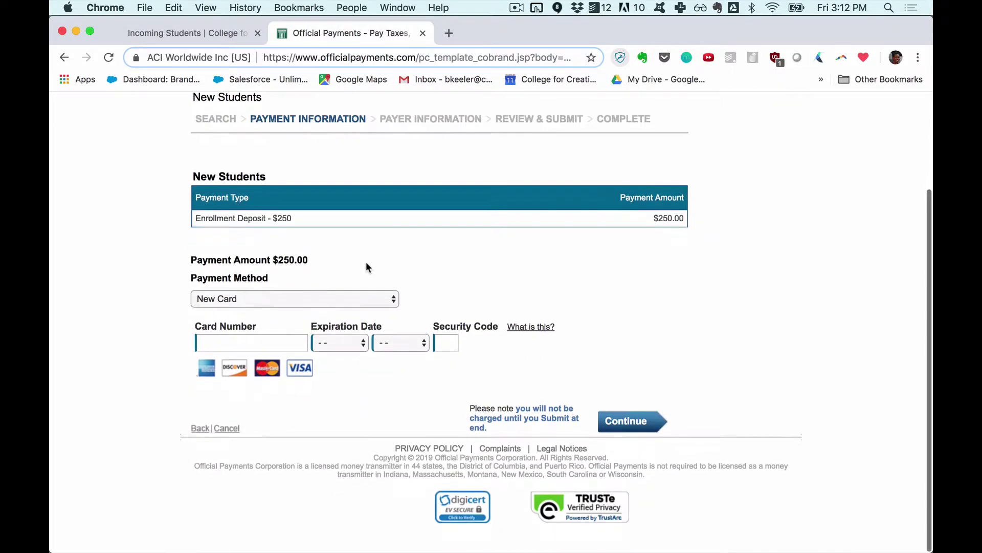
pyautogui.click(351, 300)
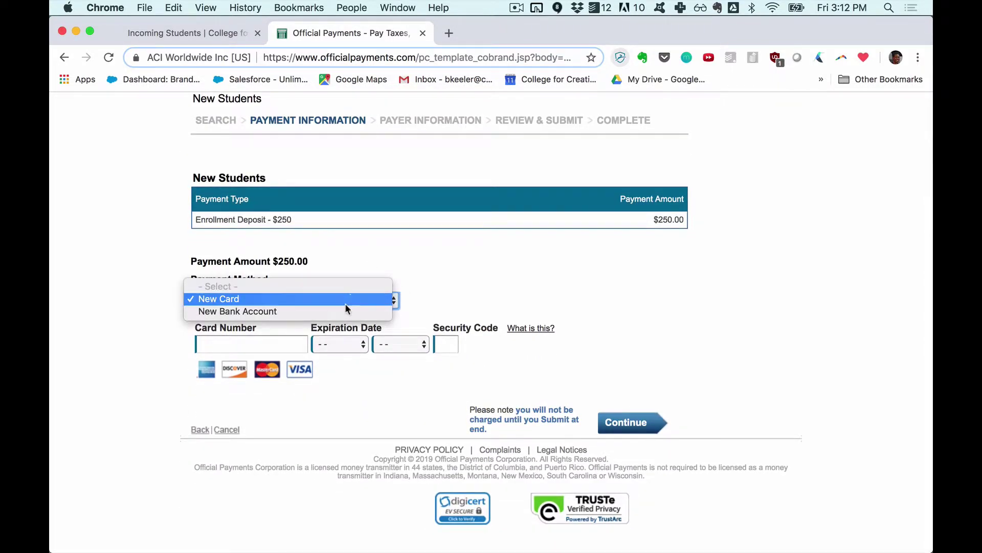
pyautogui.click(346, 302)
pyautogui.click(256, 342)
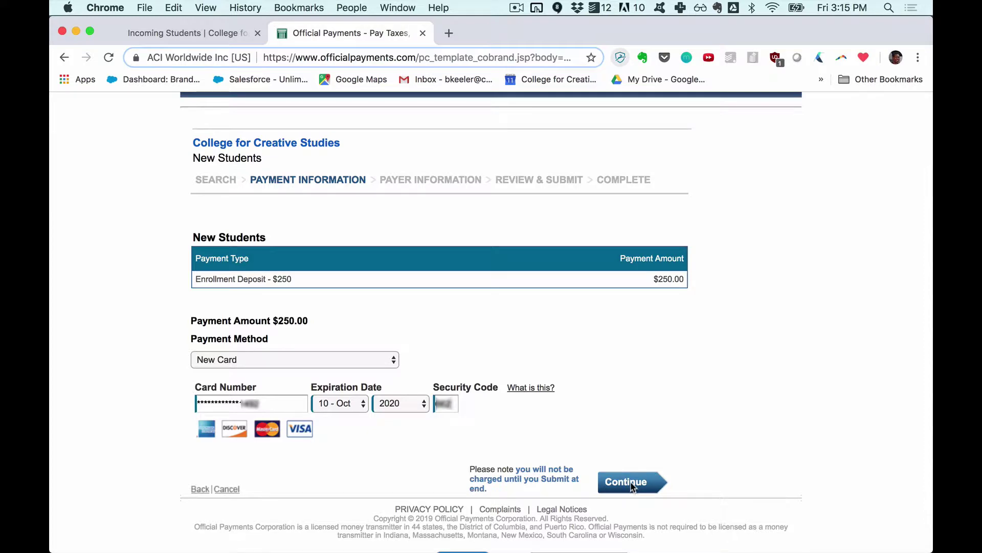
pyautogui.click(632, 484)
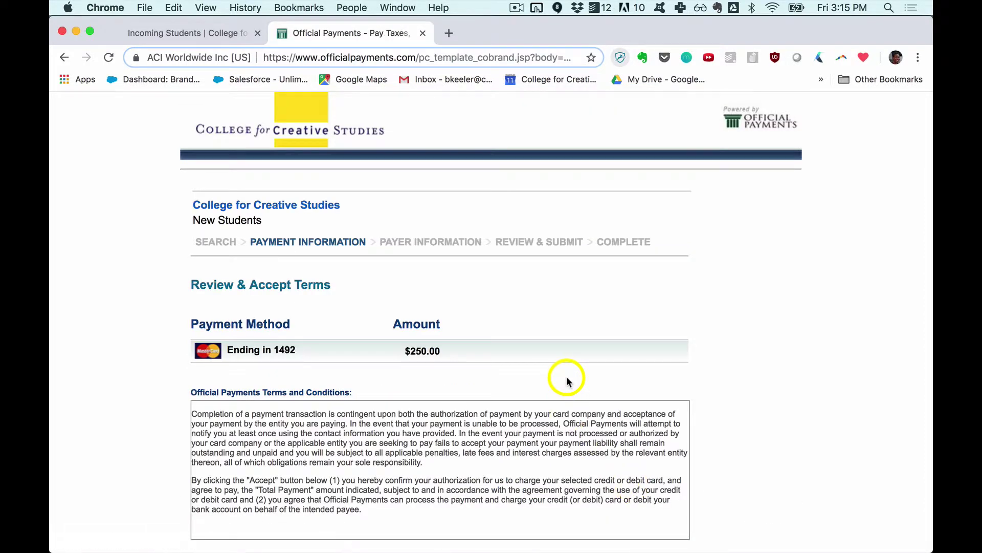
# Review the Official Payments terms and conditions and accept them to reach the payer information form.
pyautogui.scroll(-3, 454, 307)
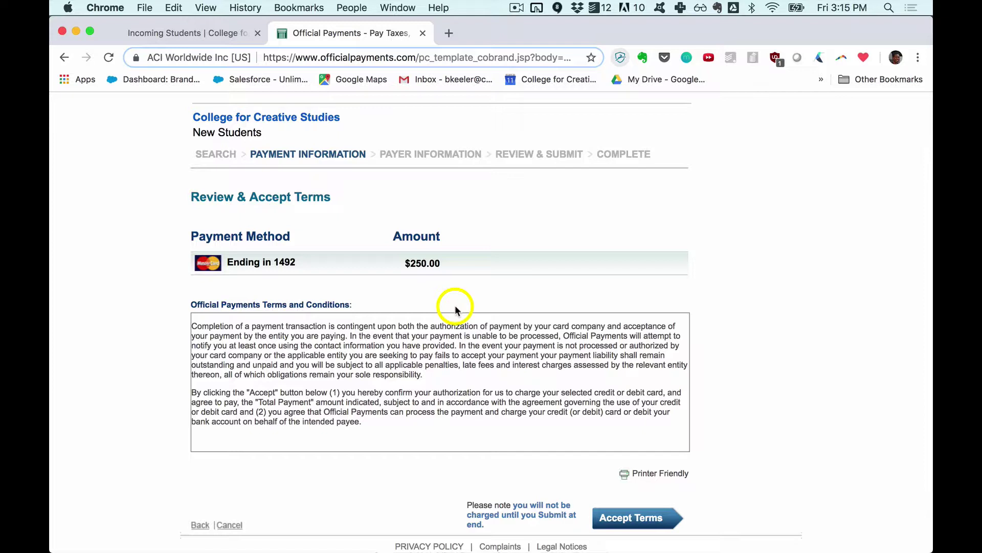
pyautogui.scroll(-2, 455, 309)
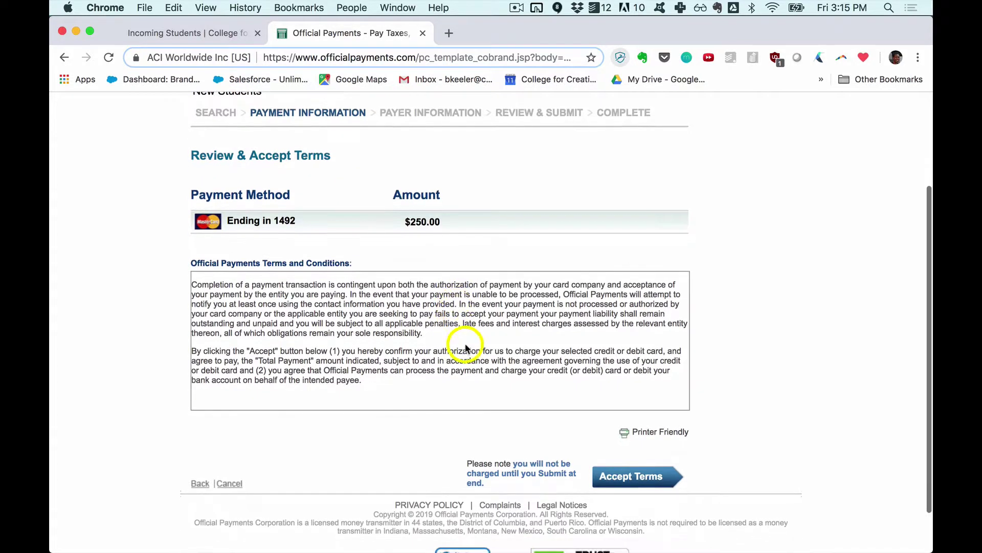
pyautogui.click(633, 479)
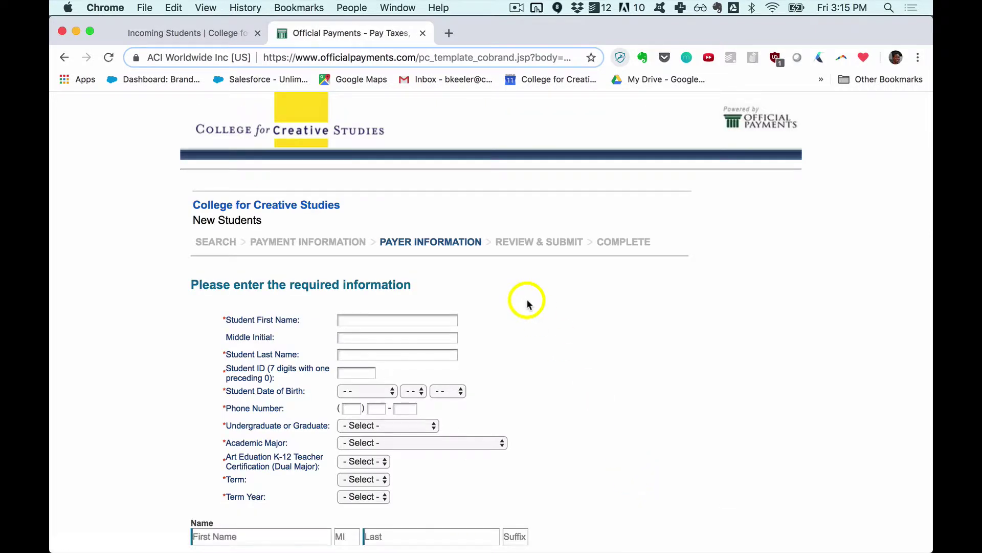
# Review the required student fields, including the Student ID, and set Undergraduate or Graduate to Undergraduate (BFA).
pyautogui.scroll(-2, 527, 301)
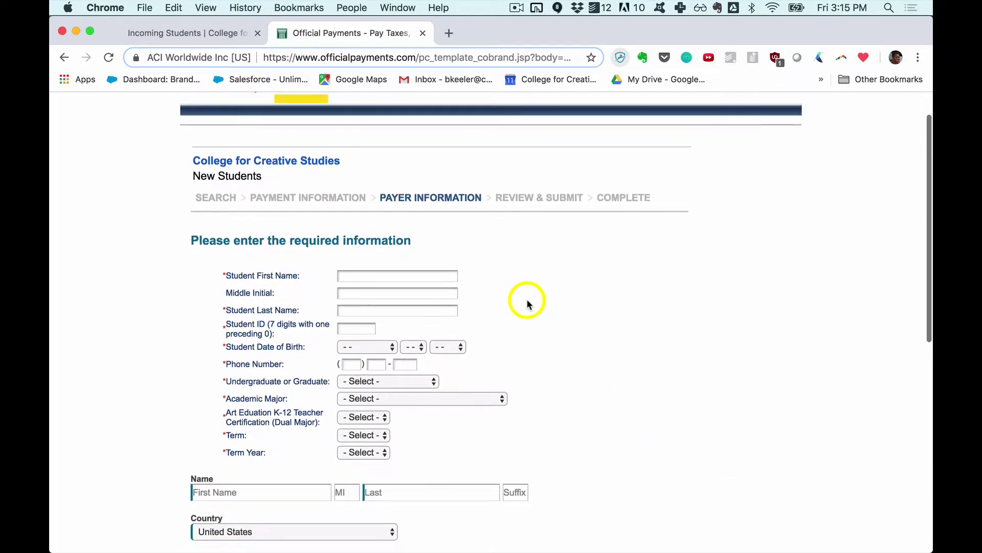
pyautogui.scroll(-1, 527, 303)
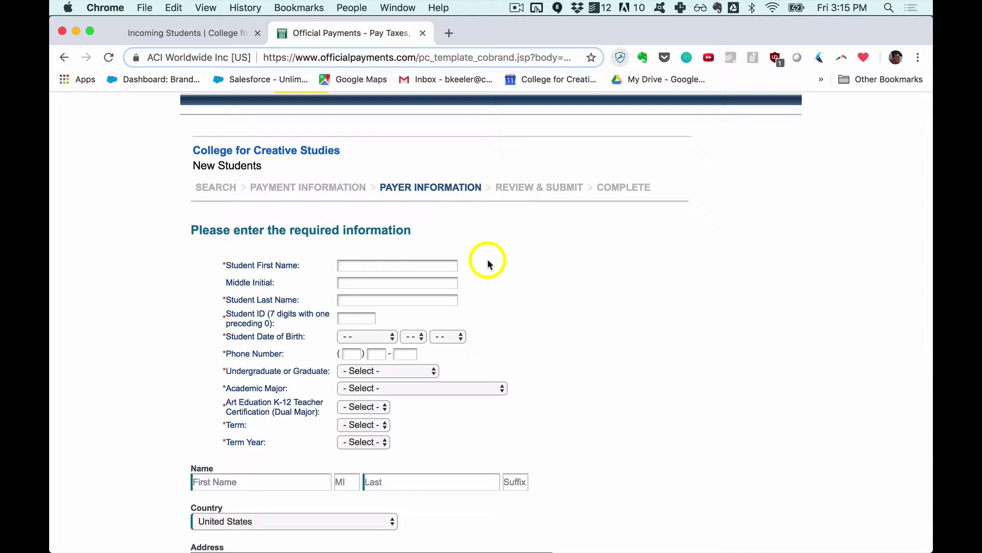
pyautogui.click(343, 318)
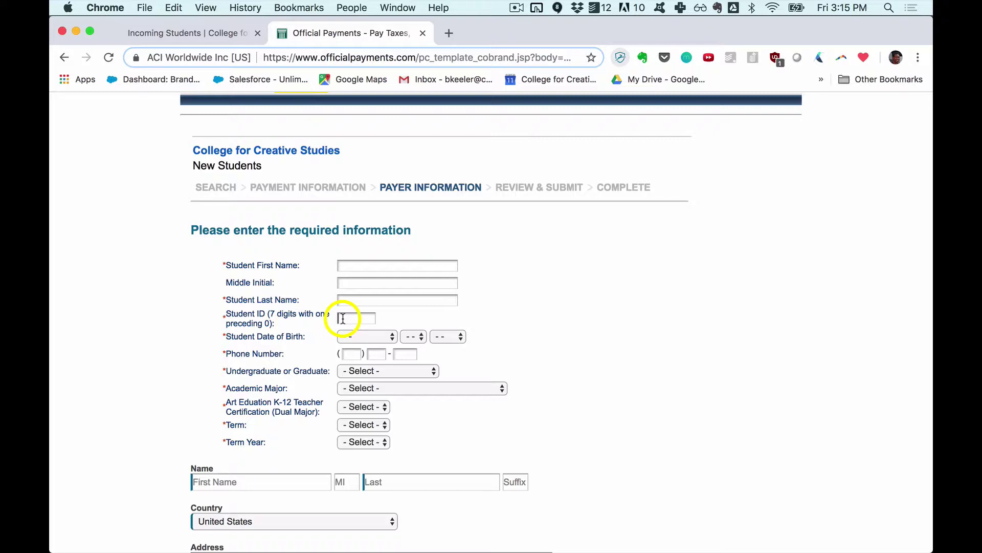
pyautogui.scroll(-2, 344, 319)
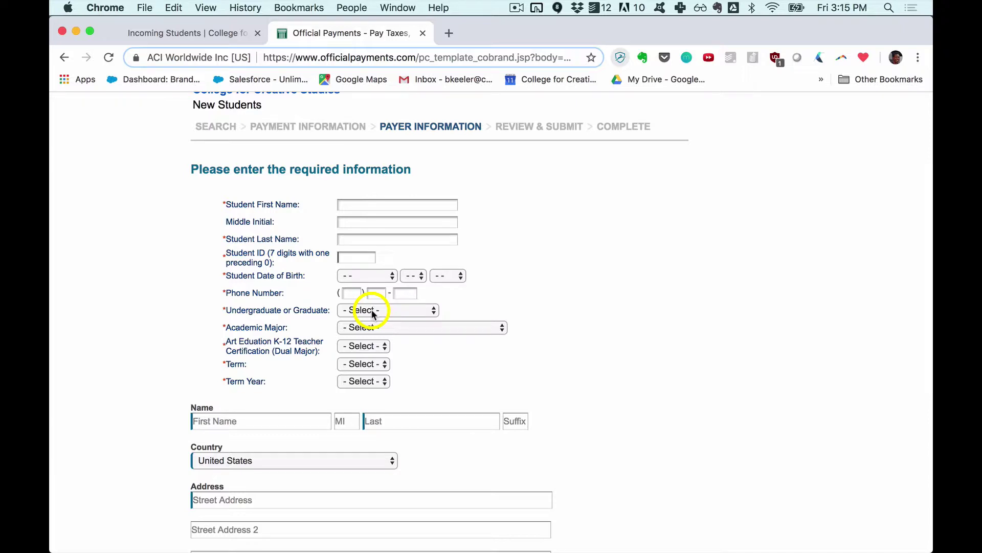
pyautogui.click(373, 311)
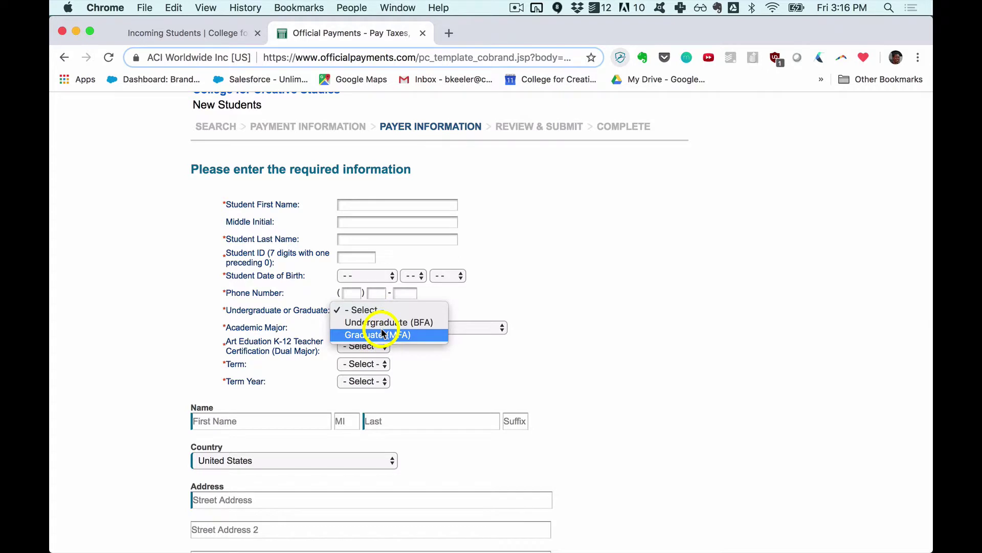
pyautogui.click(376, 321)
# View the Academic Major choices without picking one, and set the Art Education K-12 Teacher Certification (Dual Major) to No.
pyautogui.scroll(-2, 449, 329)
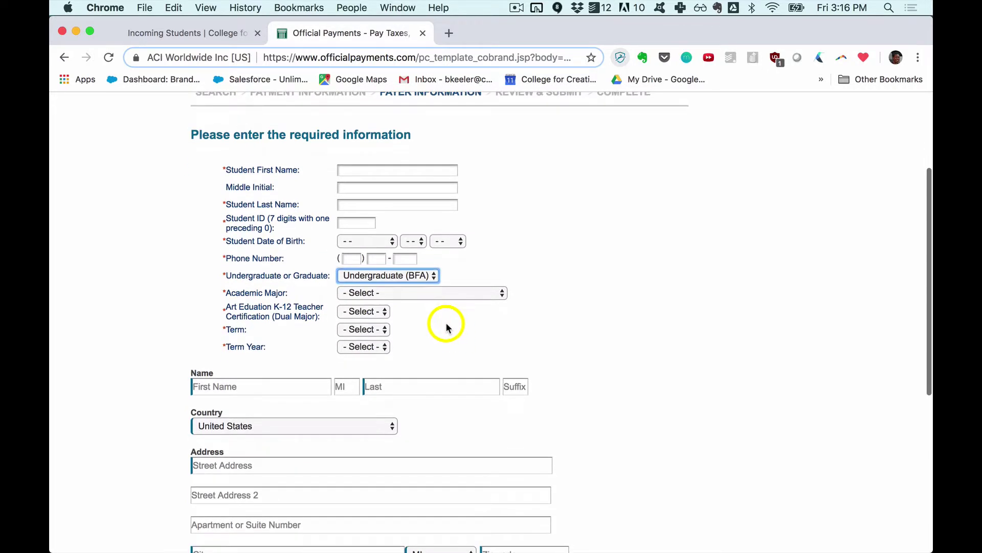
pyautogui.click(415, 295)
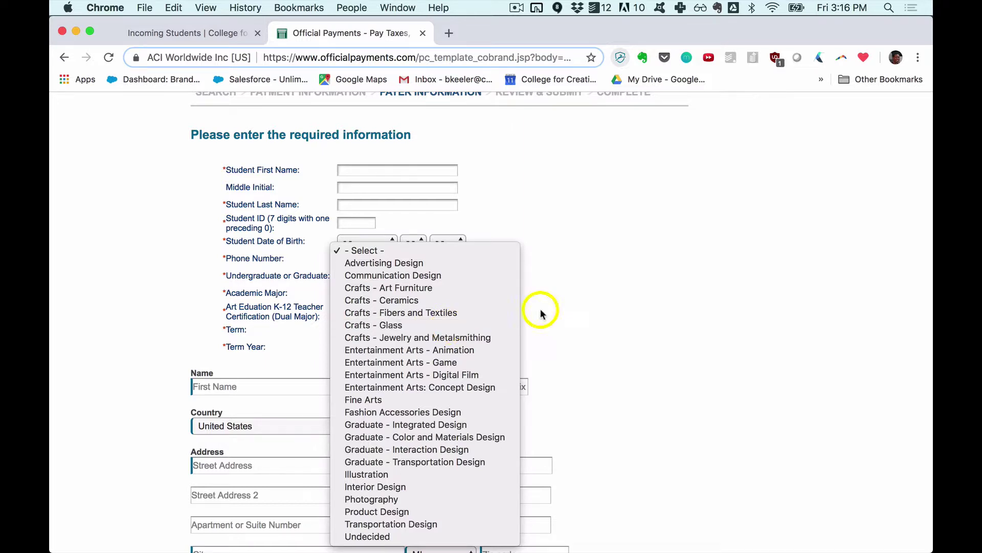
pyautogui.click(579, 308)
pyautogui.scroll(-1, 578, 312)
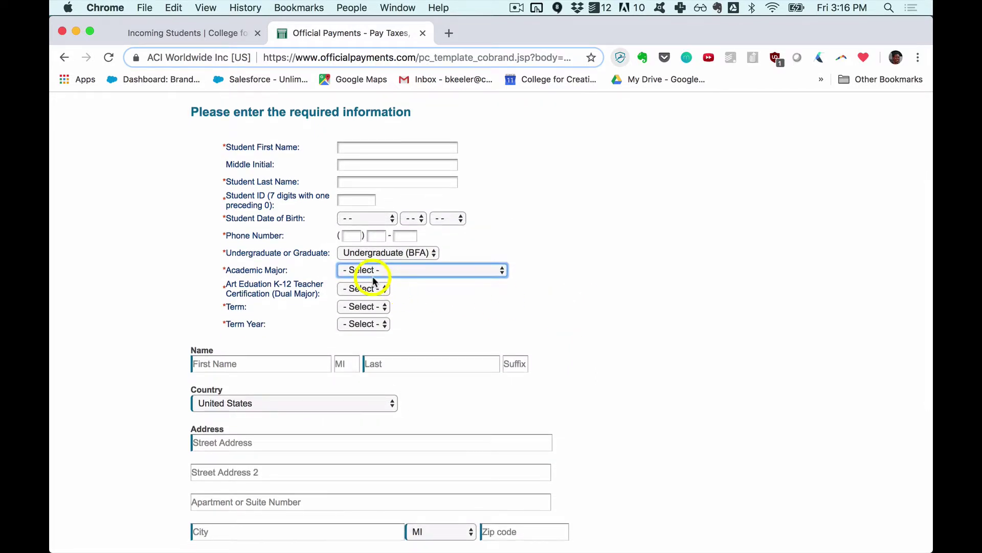
pyautogui.click(375, 289)
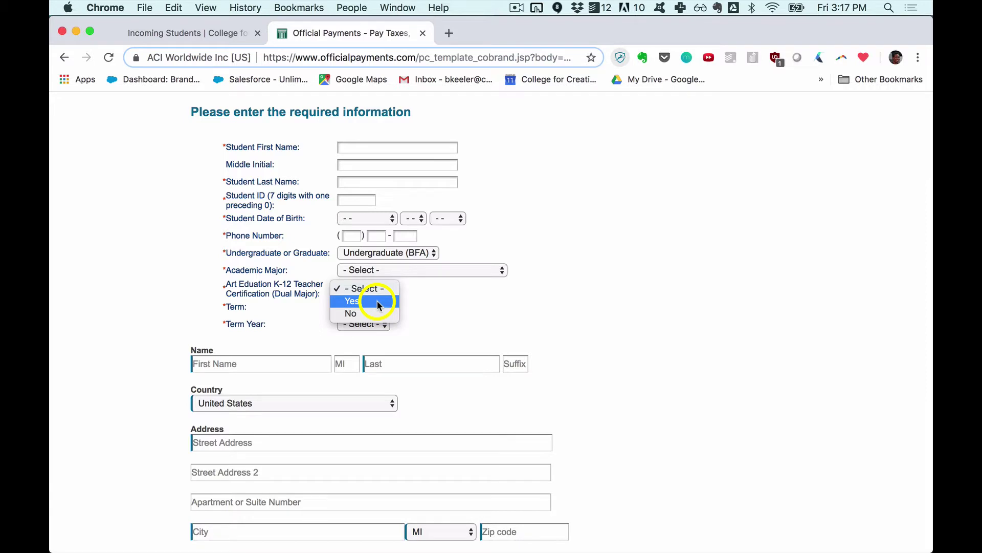
pyautogui.click(377, 315)
# Examine the available Term and Term Year options without selecting any.
pyautogui.scroll(-2, 427, 302)
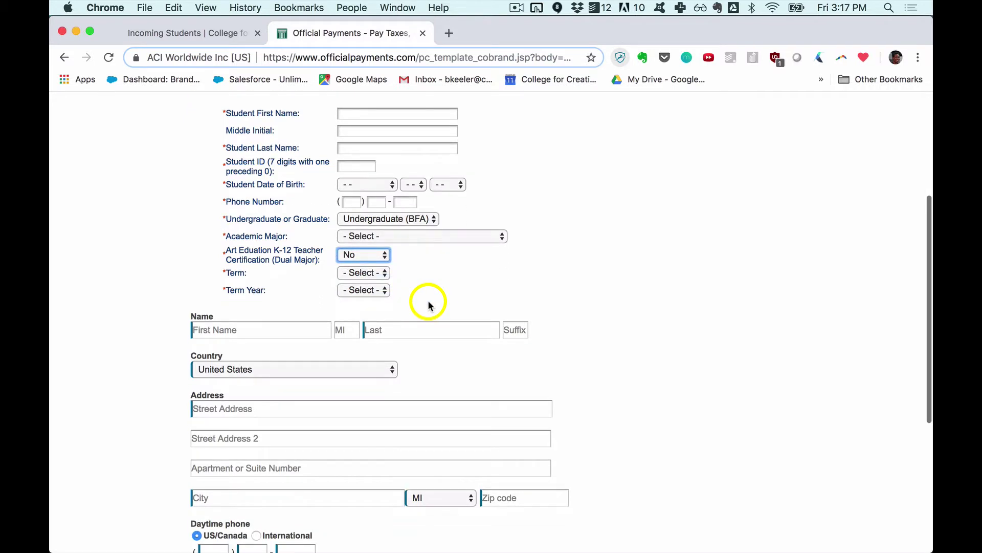
pyautogui.click(374, 274)
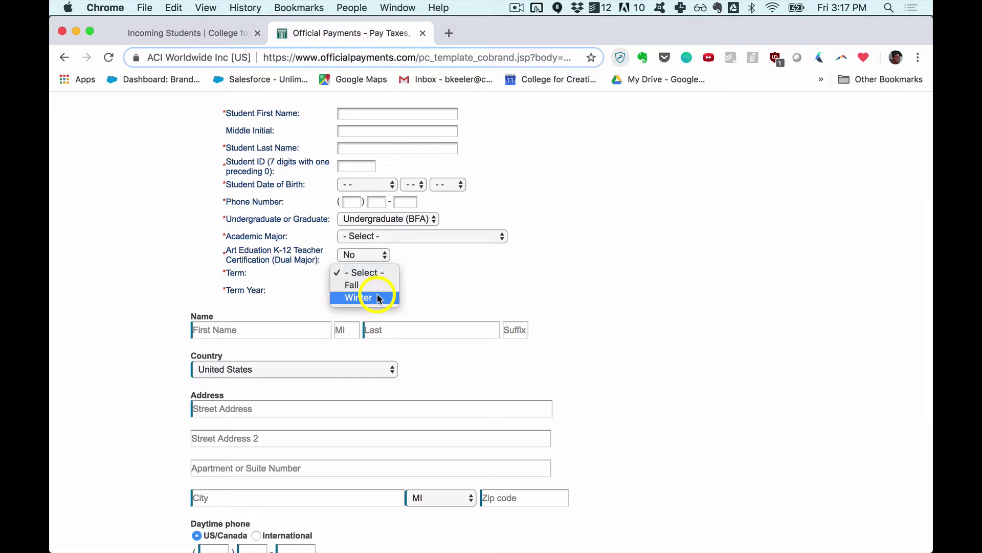
pyautogui.click(438, 292)
pyautogui.click(380, 289)
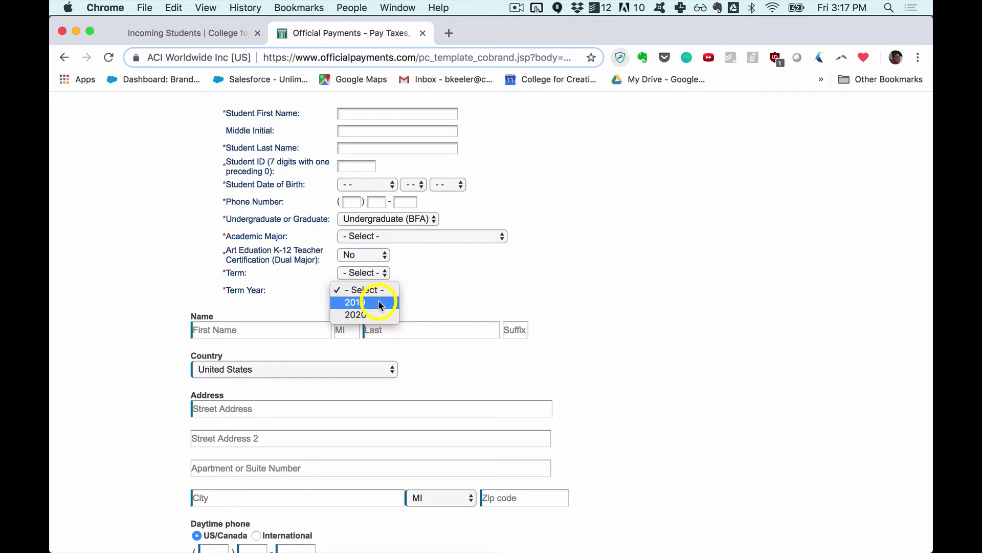
pyautogui.click(377, 274)
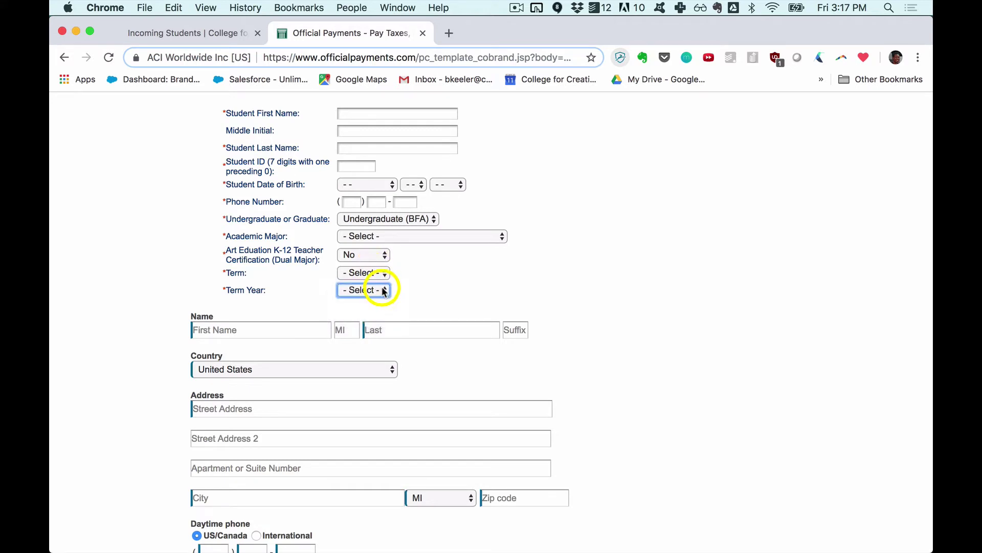
pyautogui.click(384, 287)
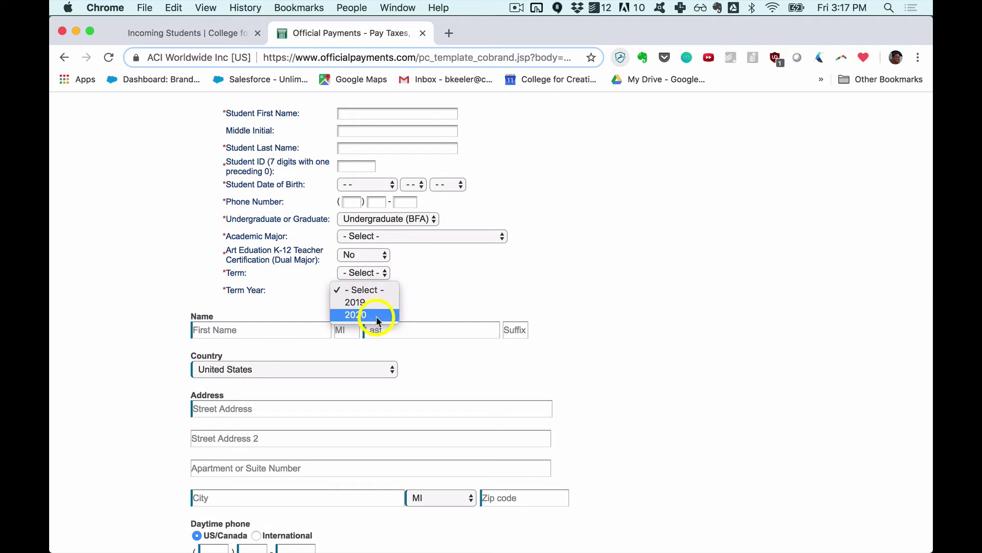
pyautogui.click(368, 272)
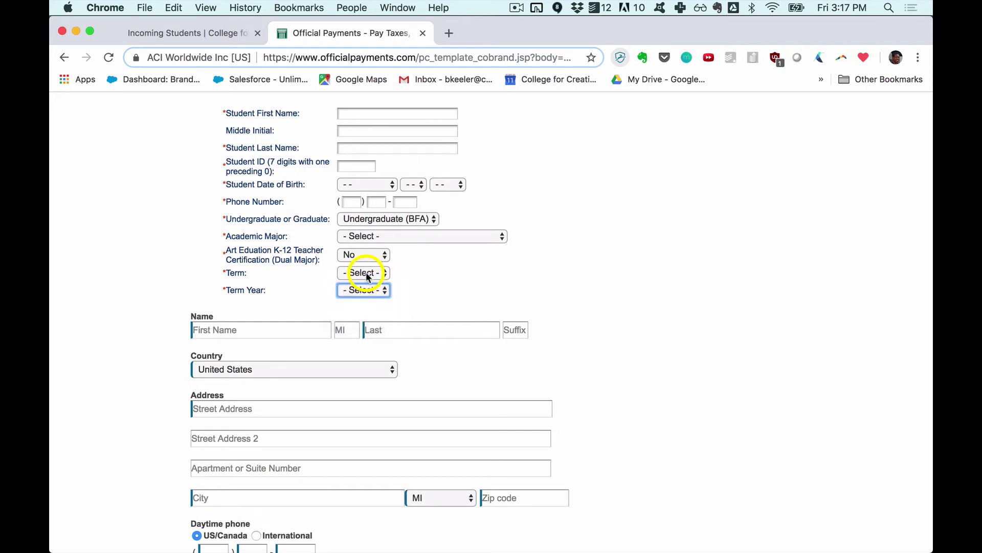
pyautogui.click(368, 272)
pyautogui.click(453, 283)
# Look over the payer's name, country, address, daytime phone and email fields down to the end of the form.
pyautogui.scroll(-5, 389, 293)
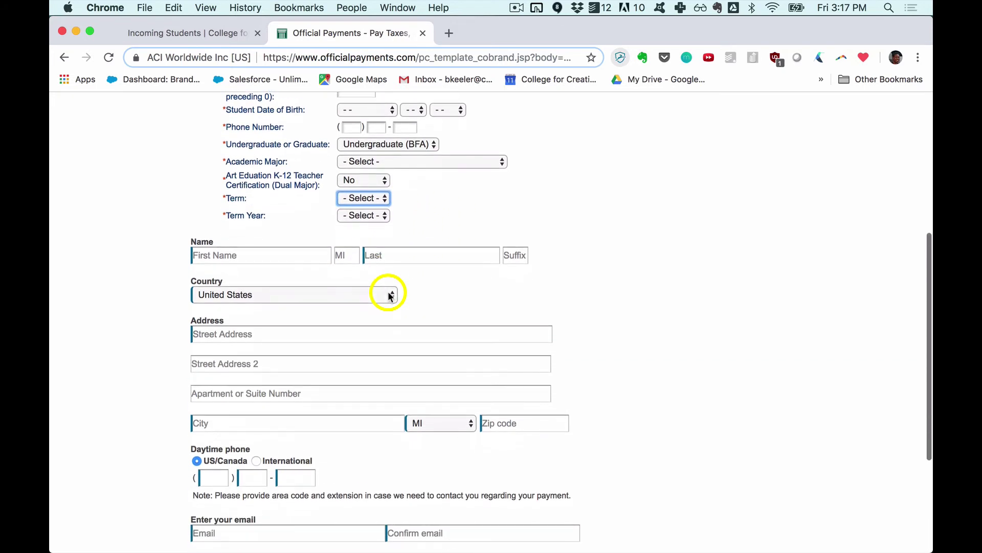
pyautogui.scroll(-6, 462, 276)
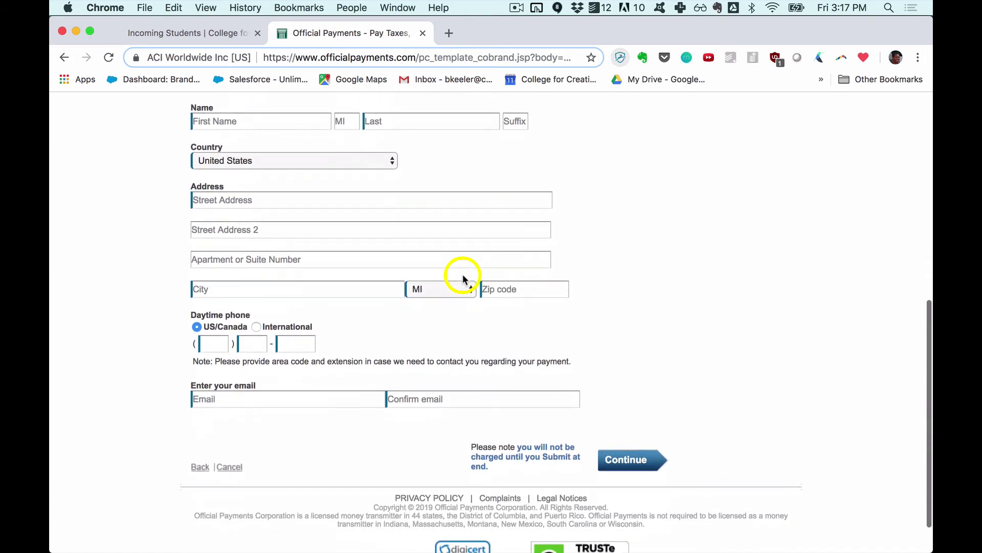
pyautogui.scroll(-1, 368, 303)
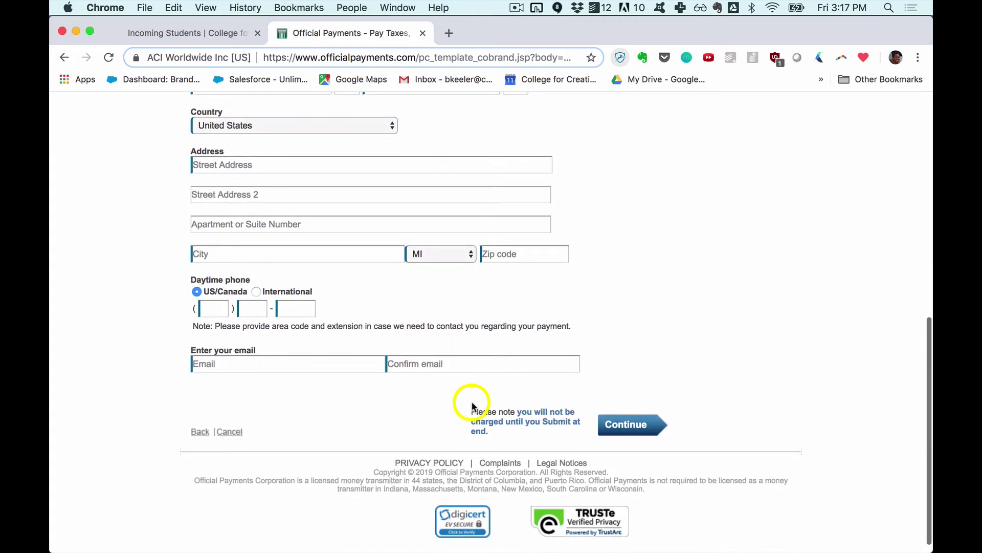